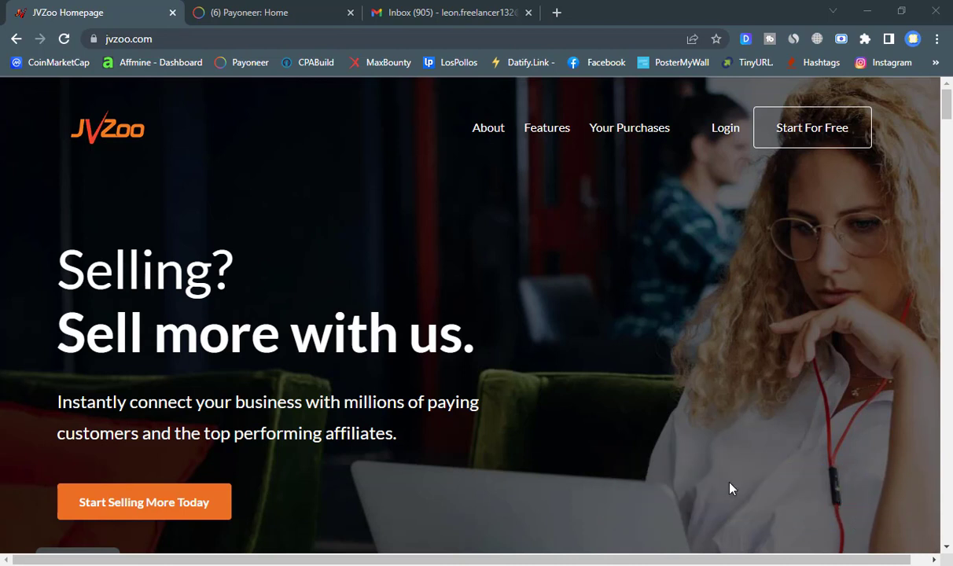
Step: Register a free account with the full legal name, email address, confirmed password, country BANGLADESH and the agreements accepted
click(836, 140)
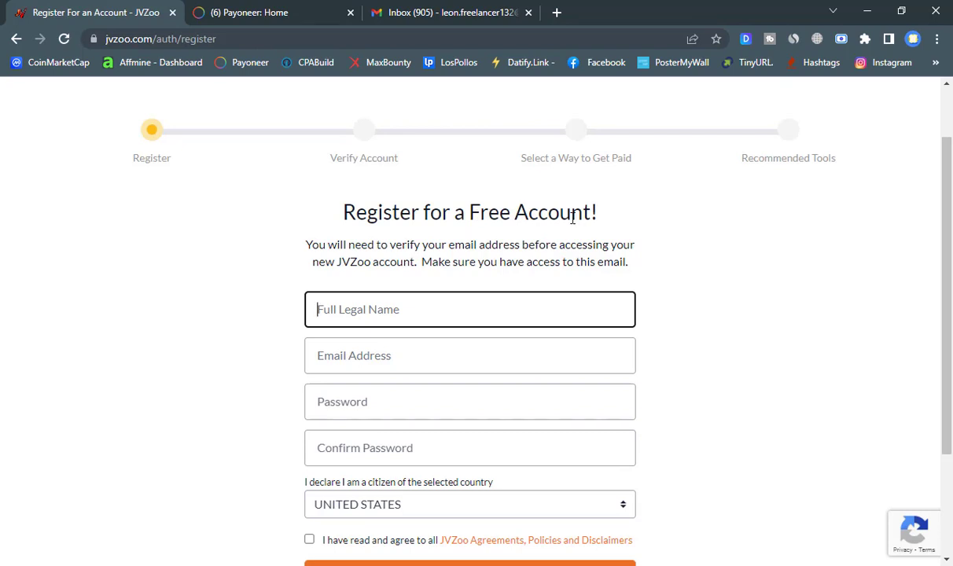
scroll(483, 199, down, 2)
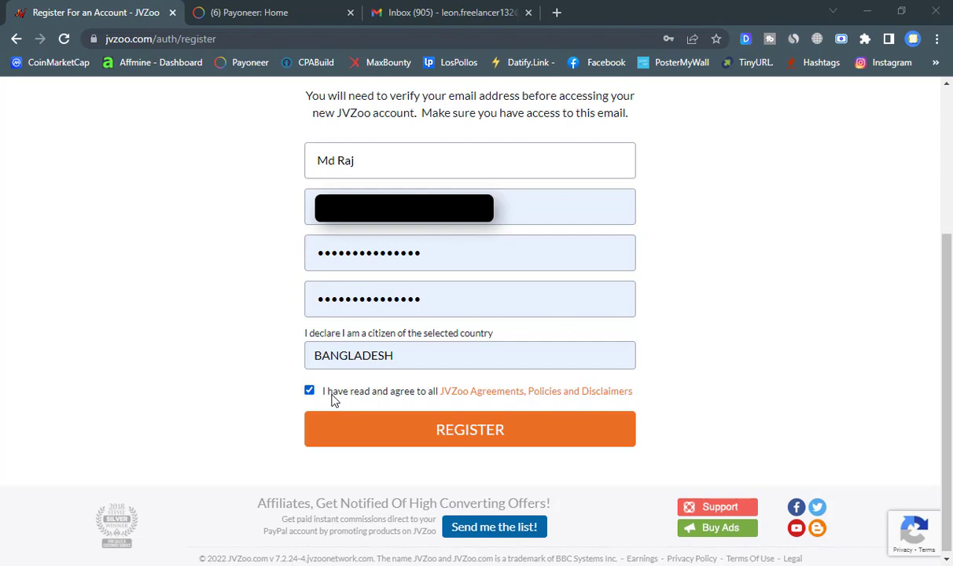
click(509, 427)
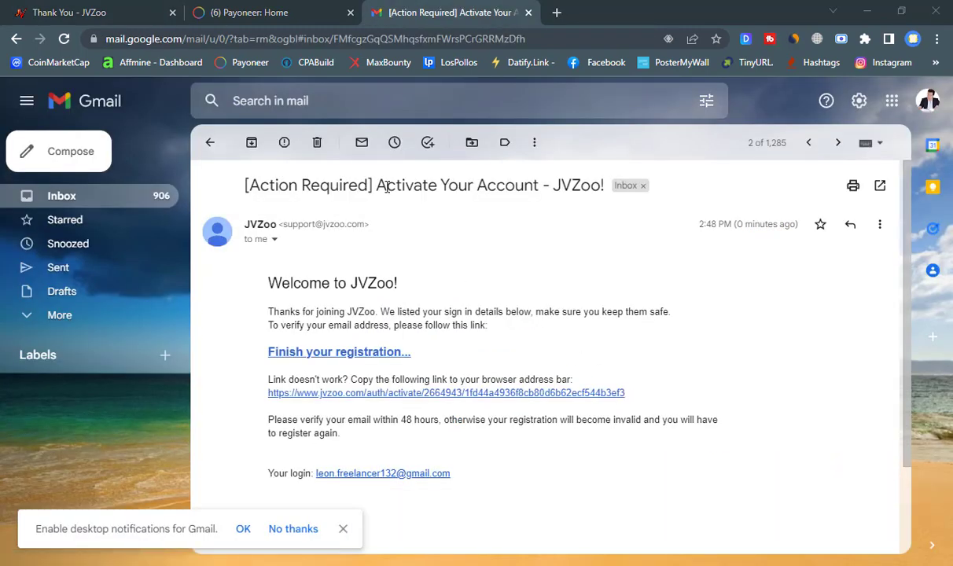
Step: Activate the new account through the link in the JVZoo activation email and log in, remembering the login
click(386, 391)
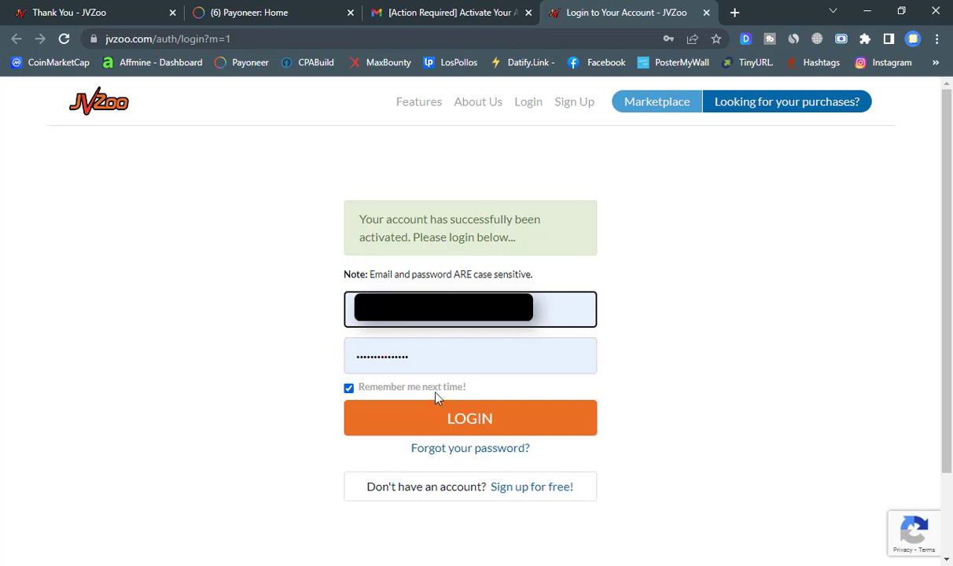
click(463, 417)
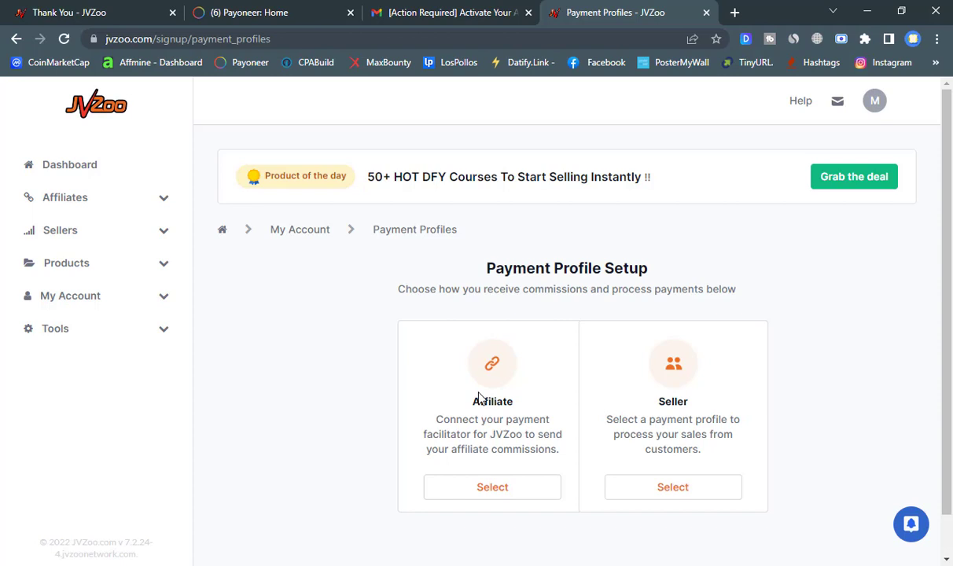
Step: Choose the Affiliate payment profile and start setting up Payoneer as the way to receive commissions
scroll(543, 319, down, 1)
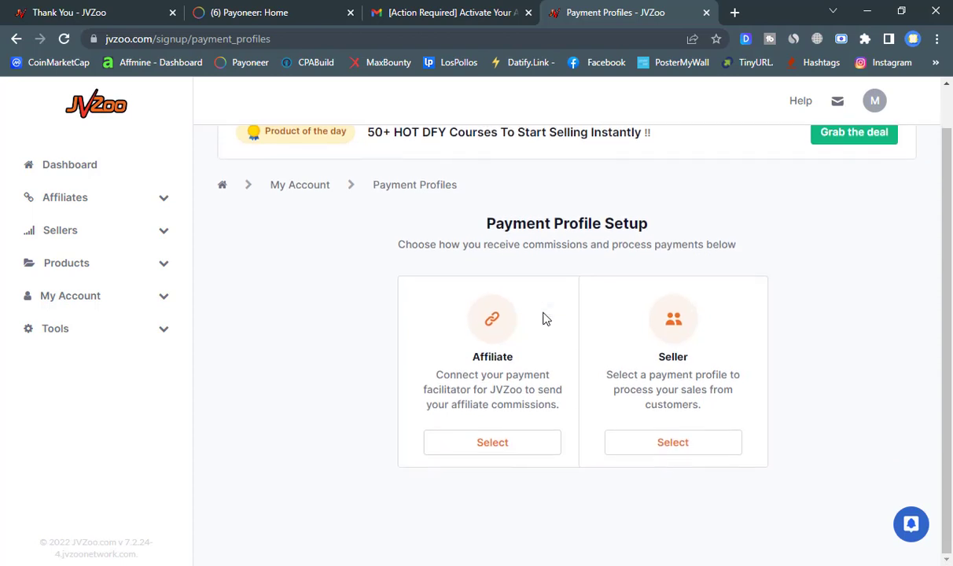
scroll(511, 287, up, 1)
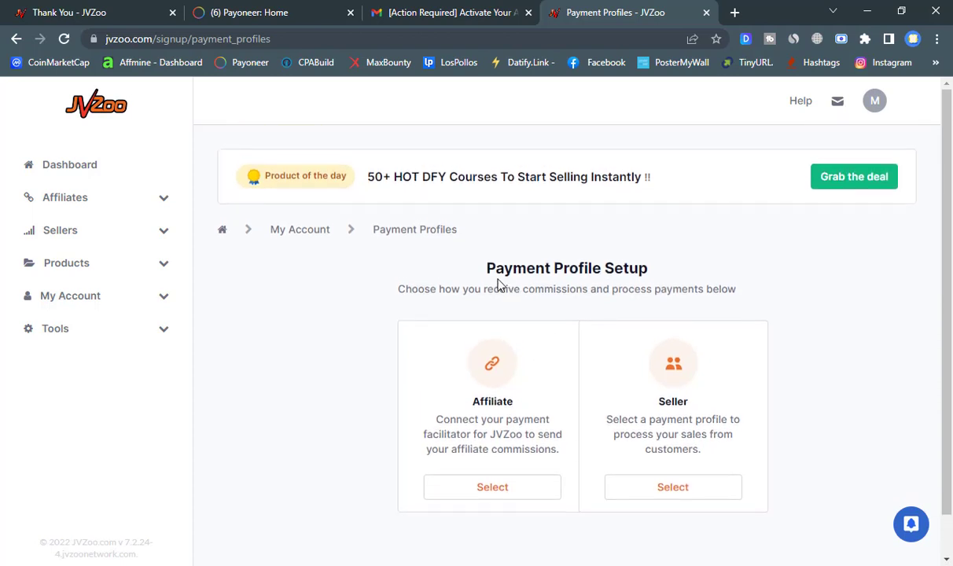
click(500, 491)
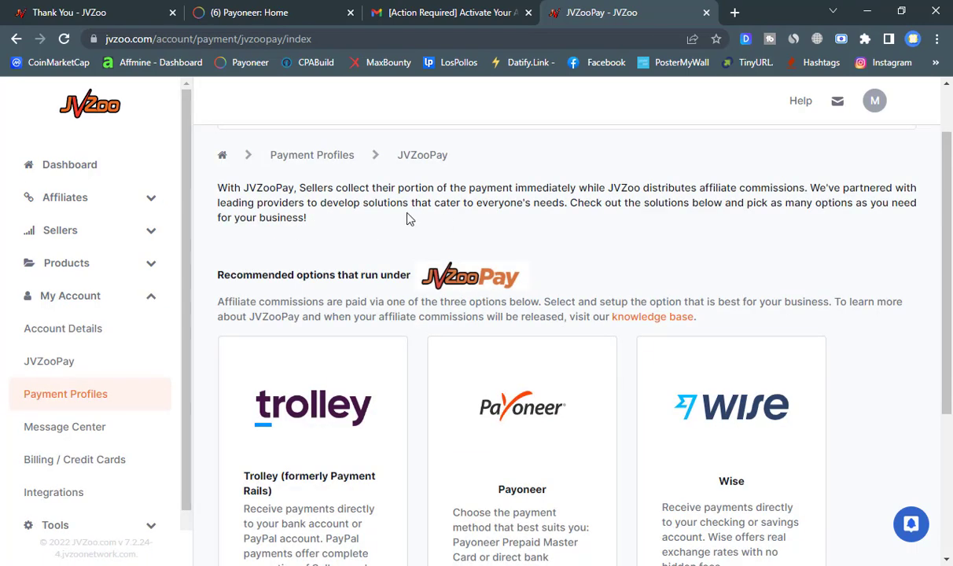
scroll(279, 259, down, 2)
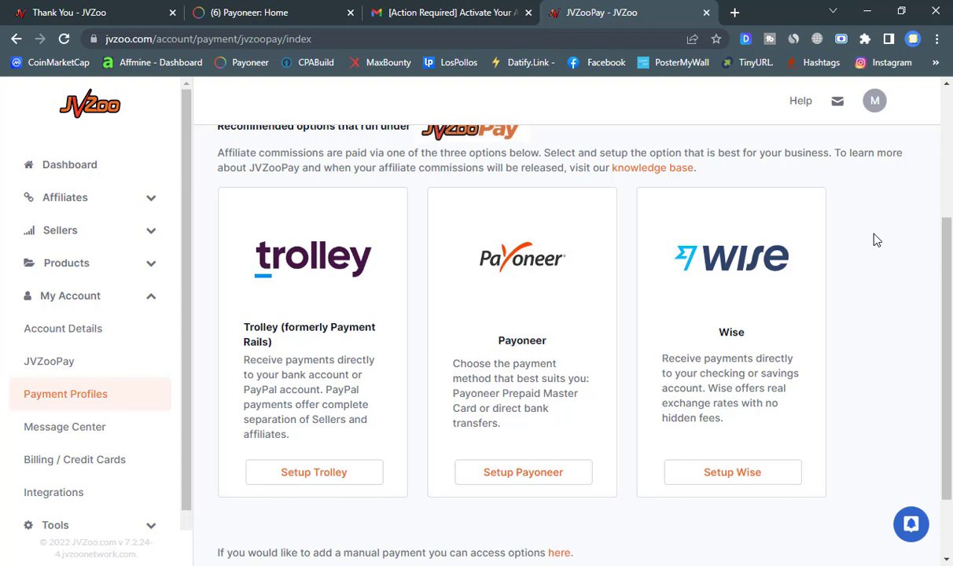
click(537, 480)
Step: Link the existing Payoneer account to the JVZoo payment profile
scroll(527, 247, down, 2)
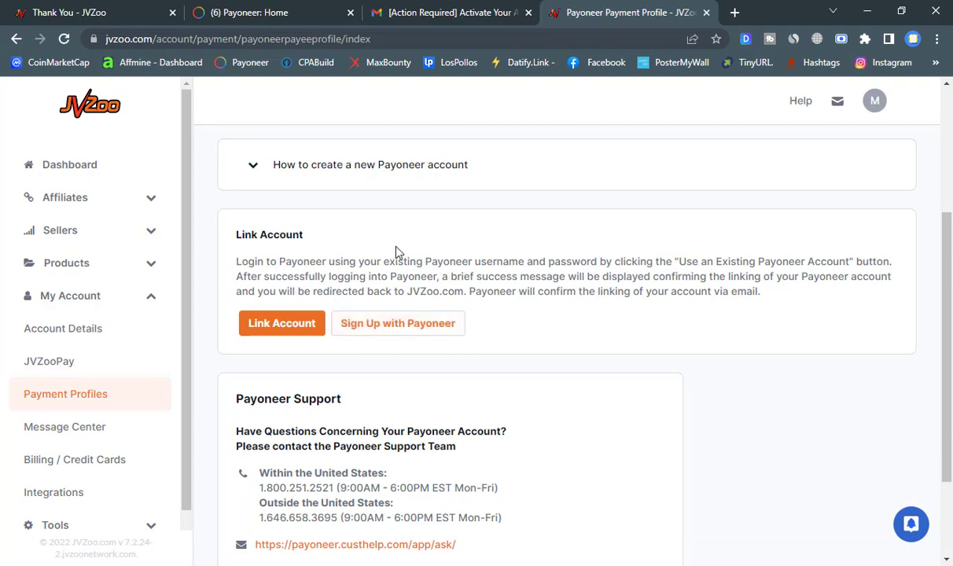
click(280, 333)
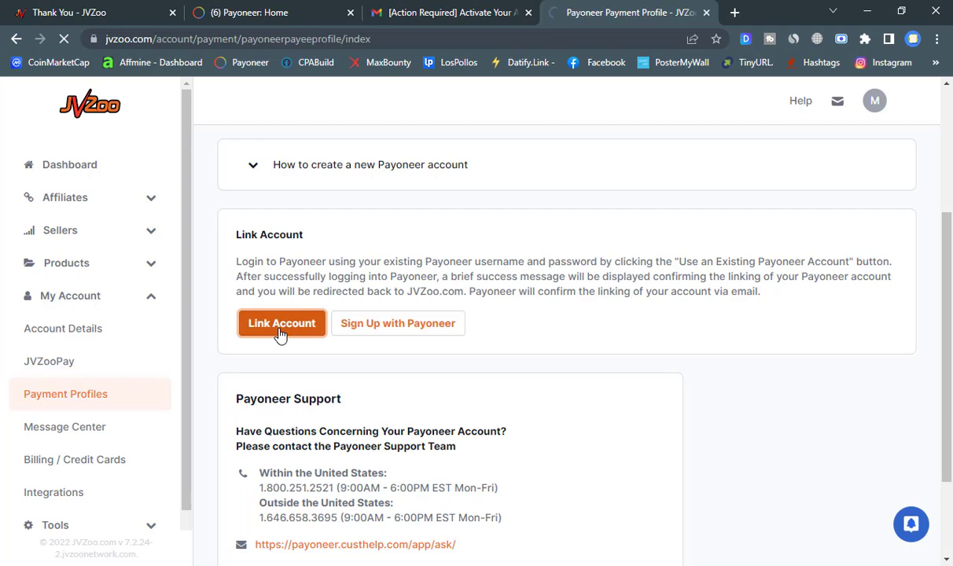
click(175, 396)
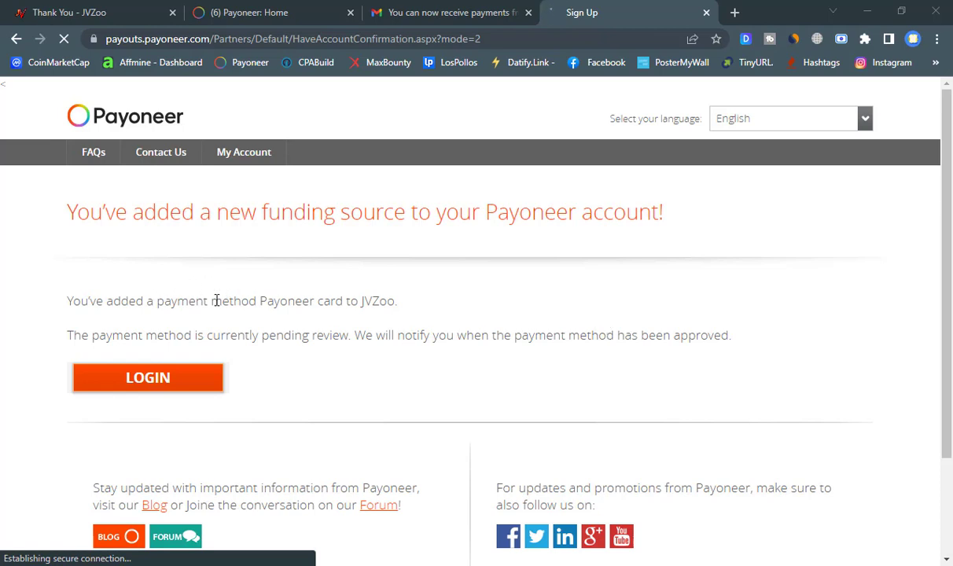
Step: Read the Payoneer funding source confirmation and the Payoneer email in Gmail about receiving payments from JVZoo
drag(623, 334, 712, 336)
click(640, 336)
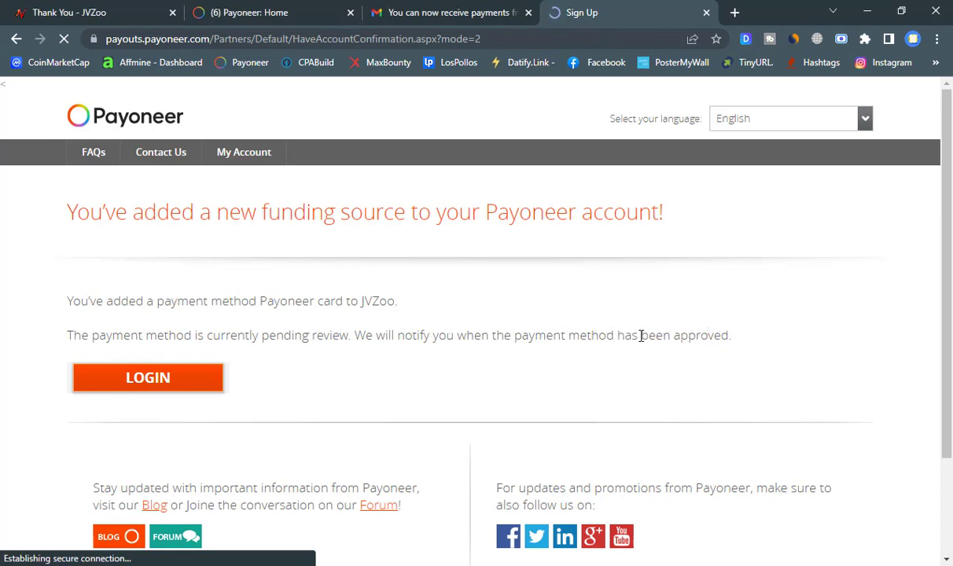
drag(515, 335, 613, 337)
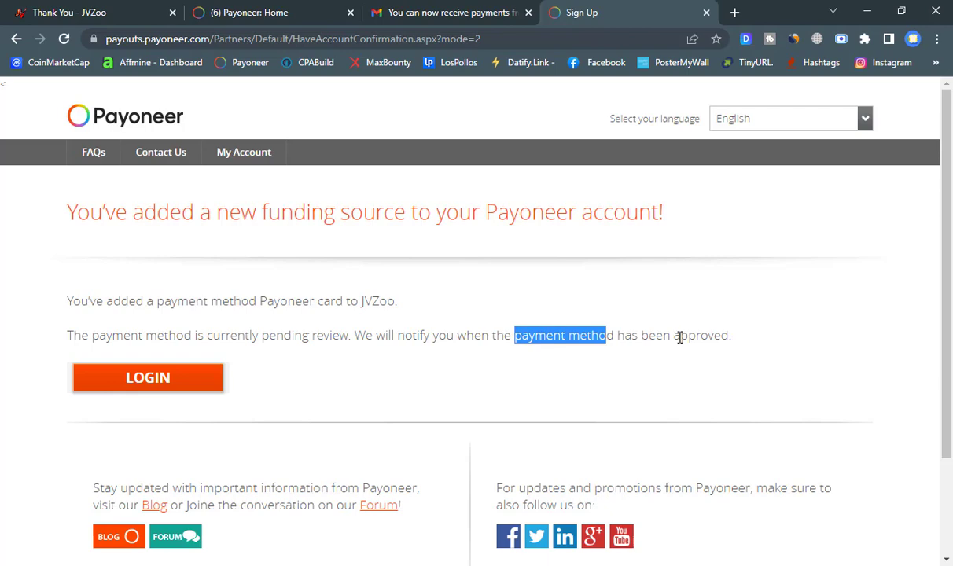
click(434, 11)
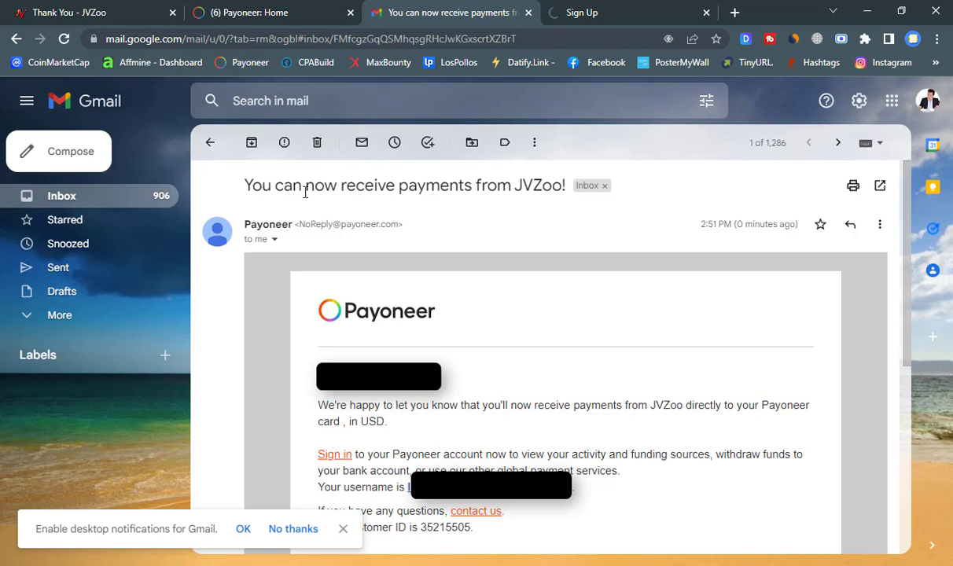
scroll(466, 231, down, 2)
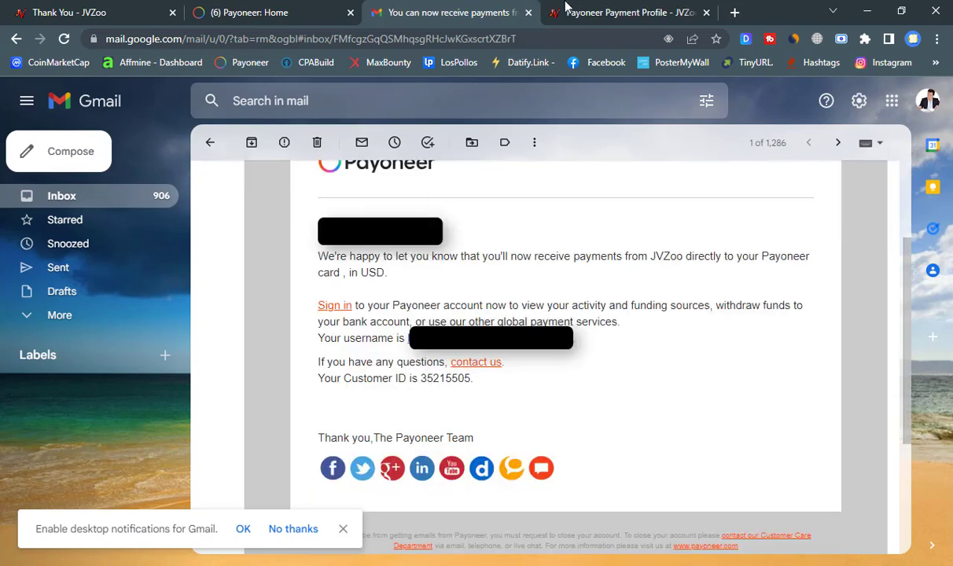
Step: Return to the JVZoo Payoneer payment profile and check the status of the linked account
click(562, 12)
scroll(504, 282, down, 2)
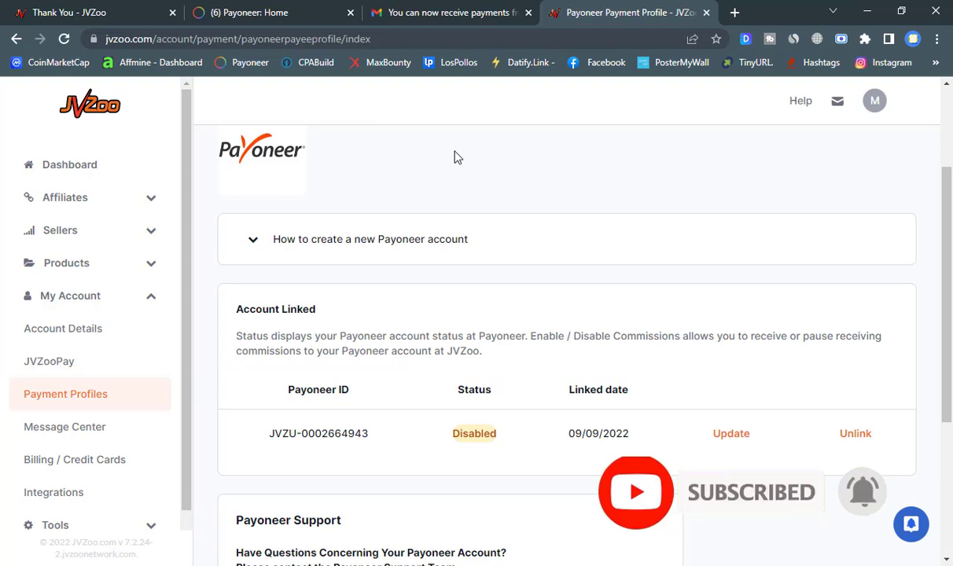
Step: Leave the payment profile and open the product Launch Calendar
click(122, 200)
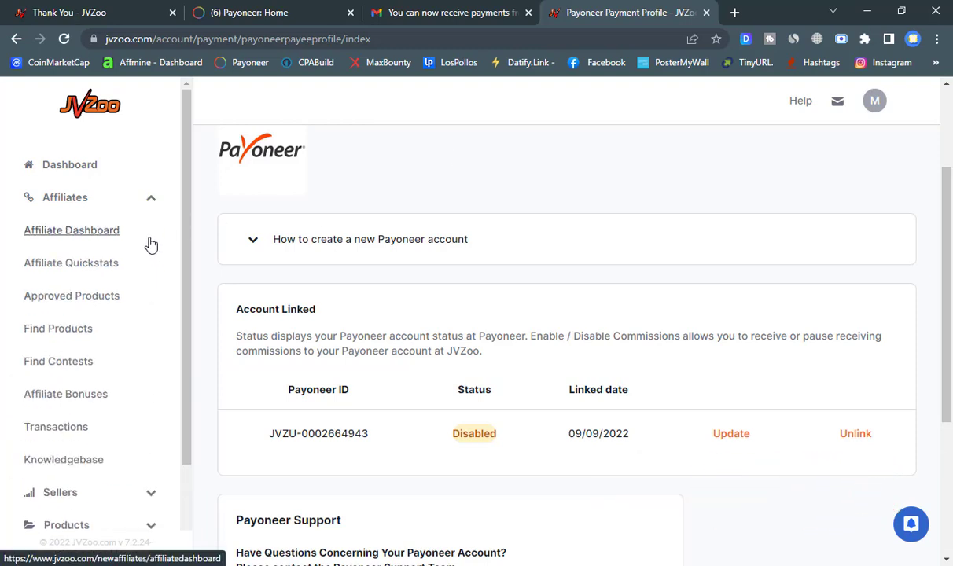
click(145, 198)
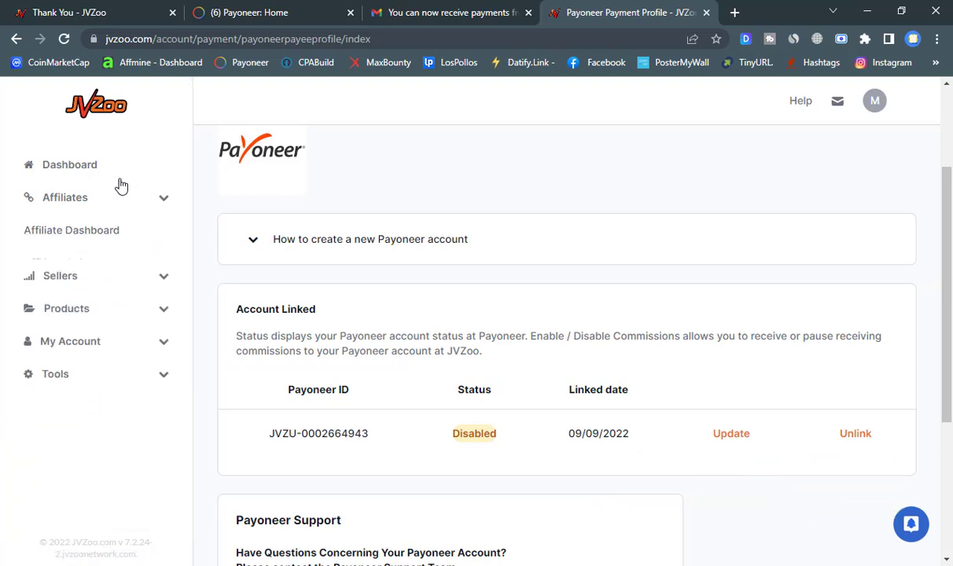
click(79, 168)
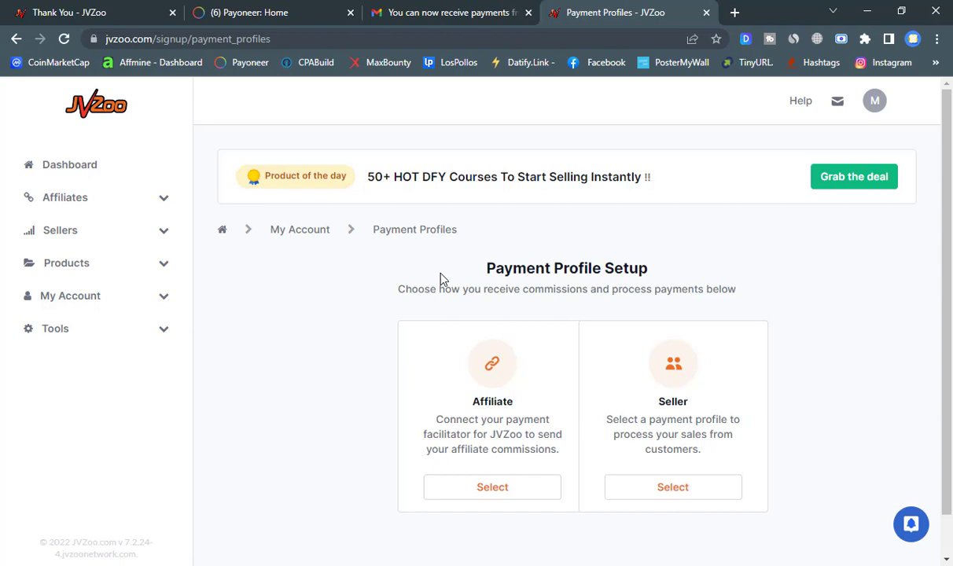
click(111, 269)
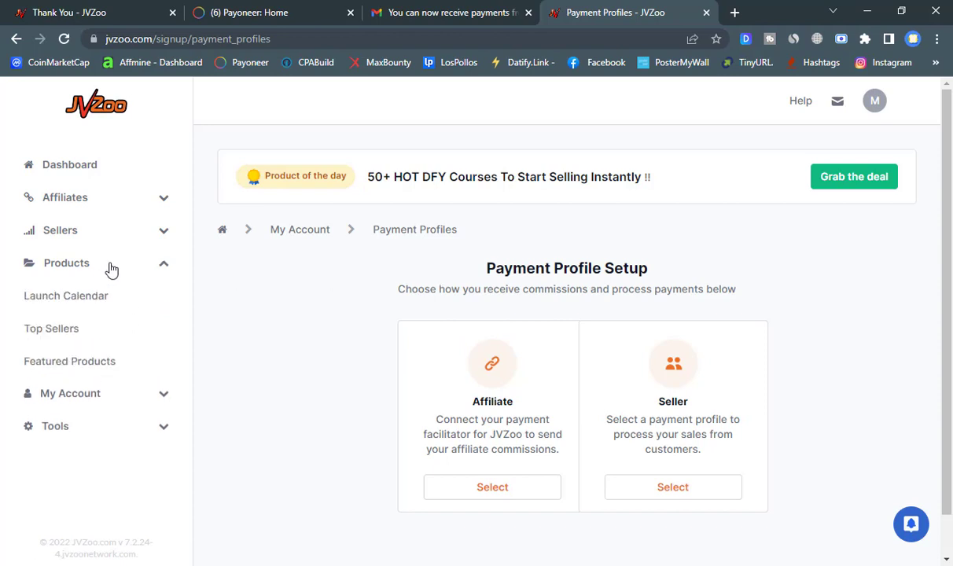
click(70, 299)
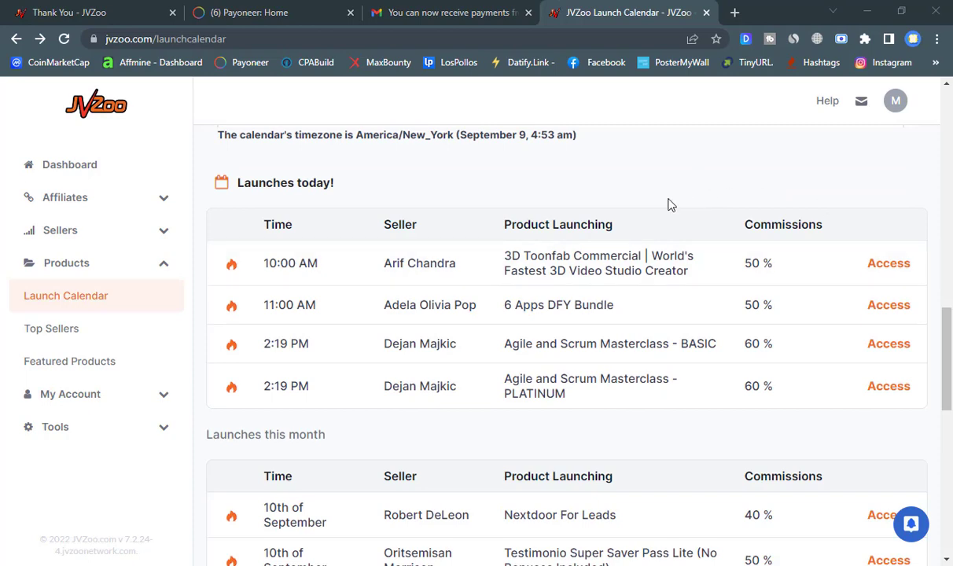
Step: Browse today's and this month's launches and open the affiliate information for 3D Toonfab Commercial | World's Fastest 3D Video Studio Creator
scroll(646, 230, up, 3)
scroll(646, 230, down, 4)
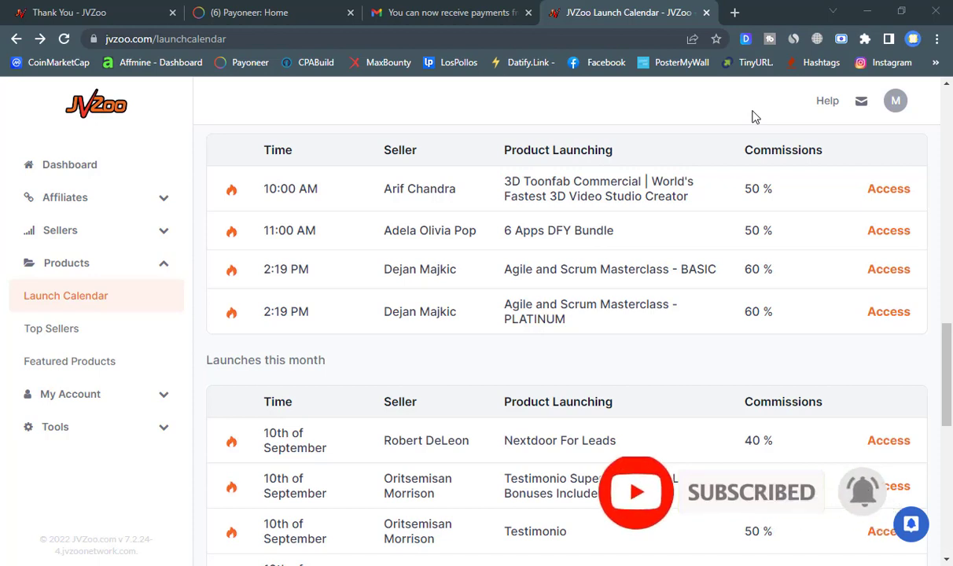
scroll(551, 204, down, 2)
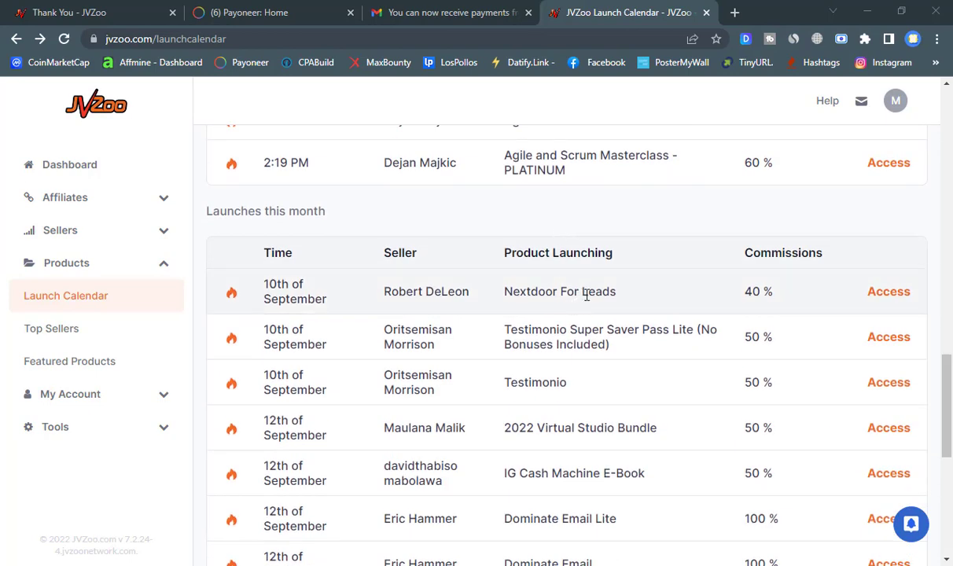
scroll(586, 295, up, 3)
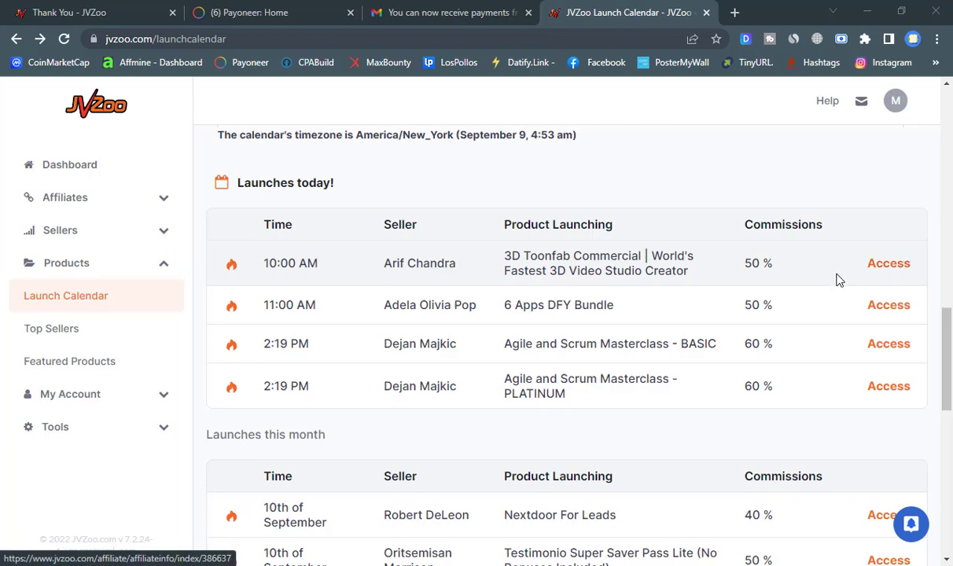
click(888, 264)
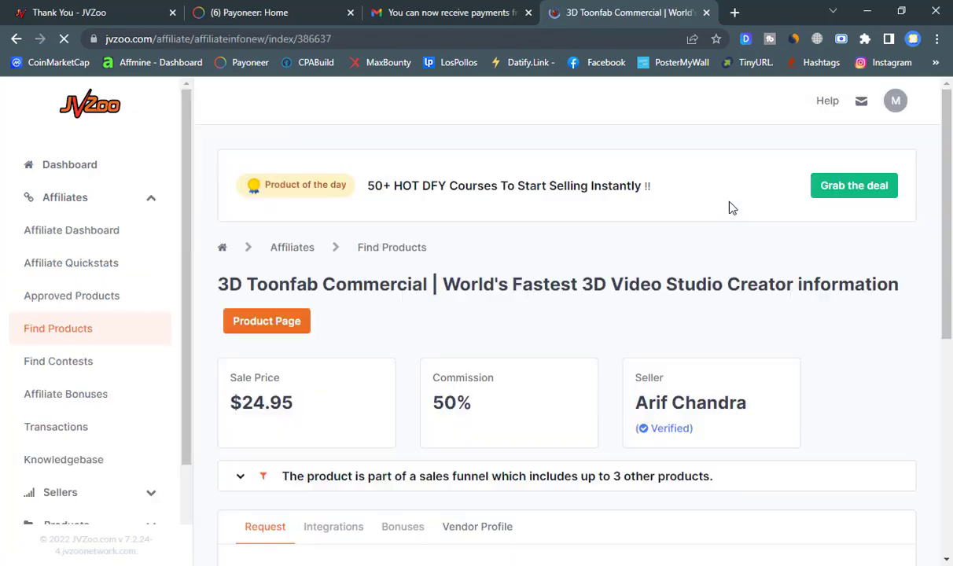
Step: Review the product's sale price and commission, and start the message in its Request Permission form
scroll(496, 174, down, 1)
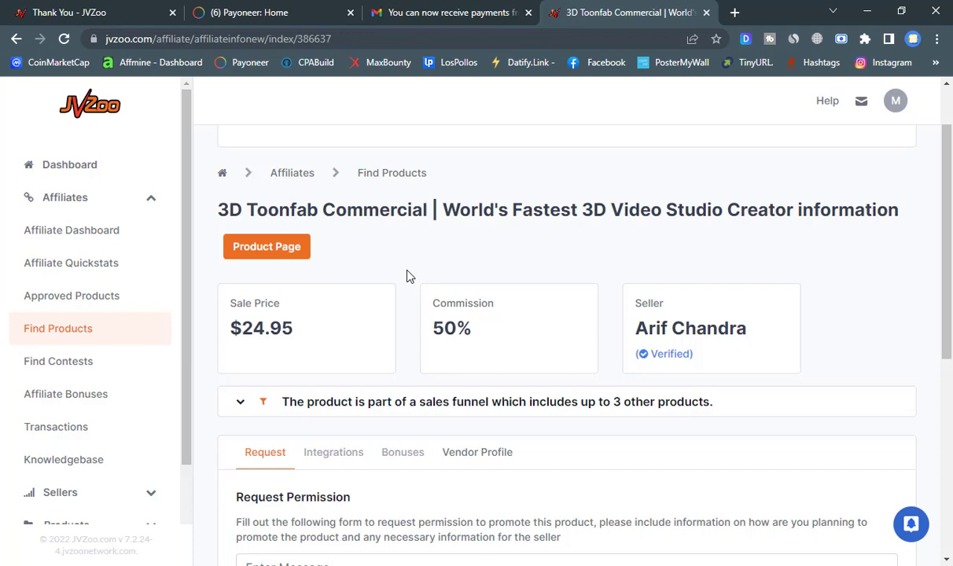
scroll(401, 267, down, 5)
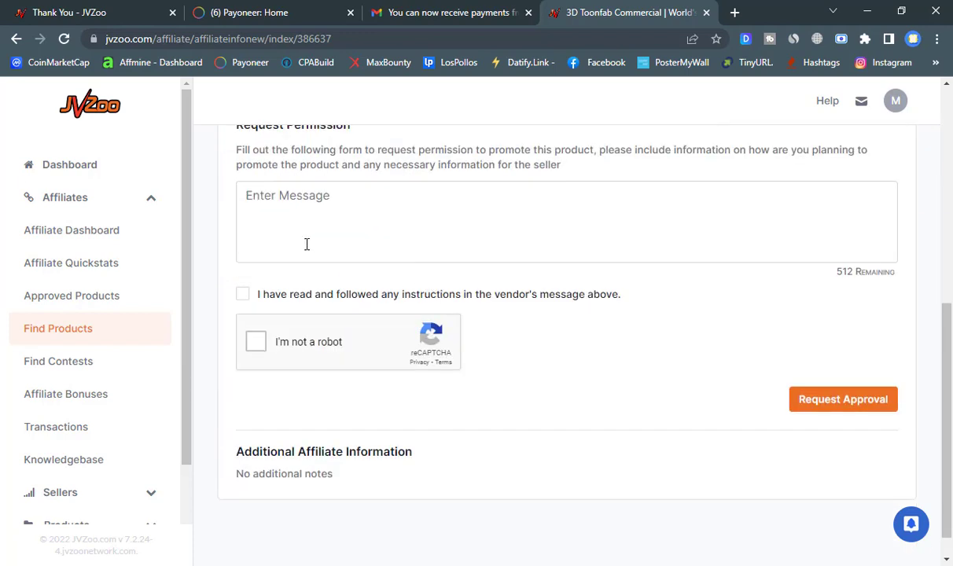
click(294, 208)
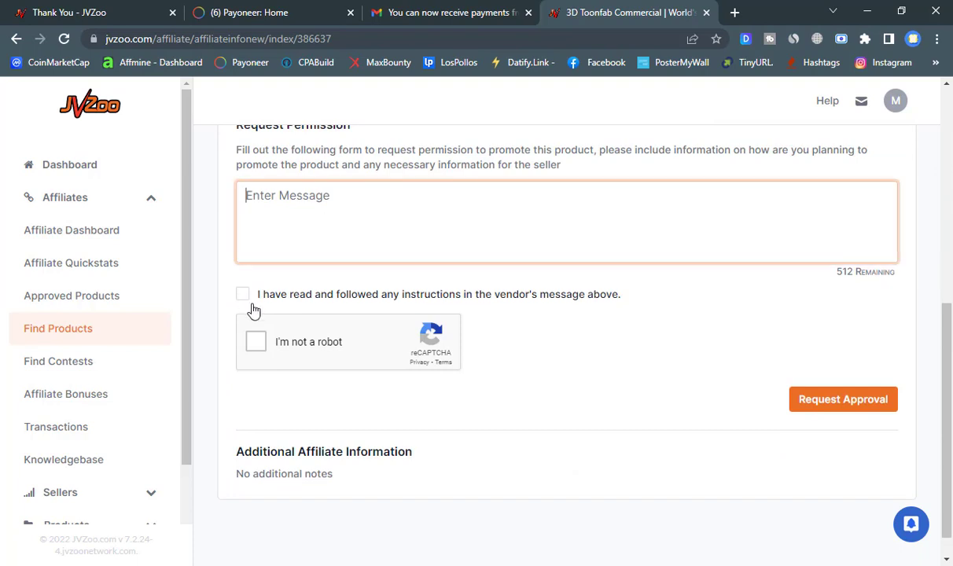
scroll(534, 224, up, 1)
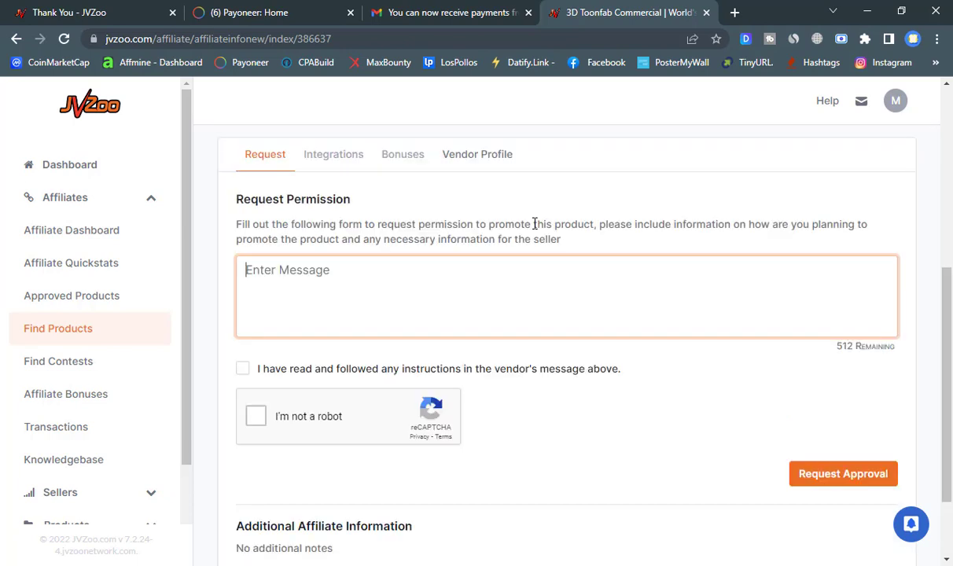